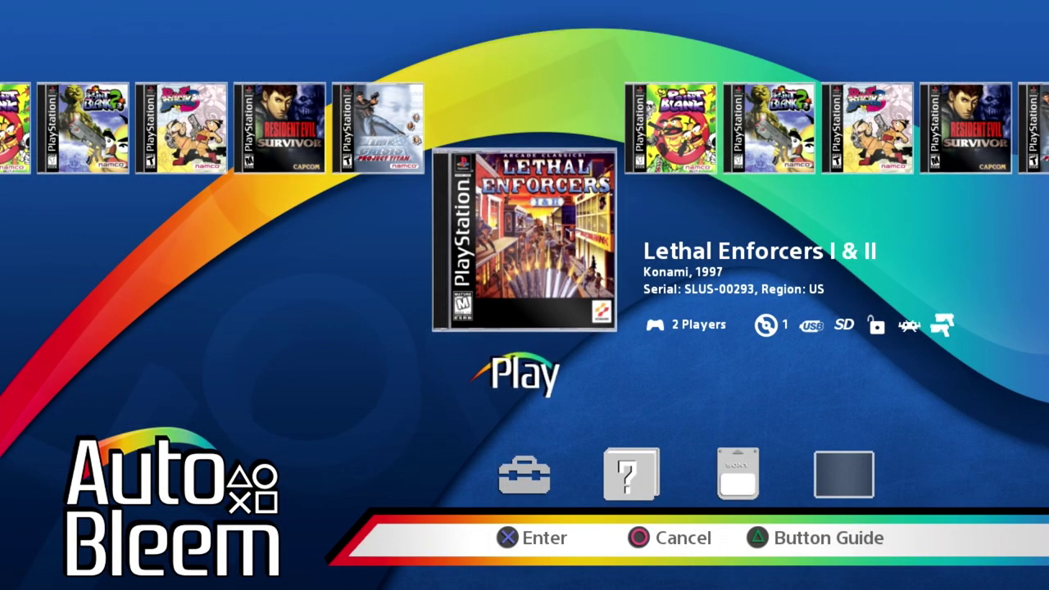
Browse the lightgun games in the carousel, starting from Lethal Enforcers I & II and cycling past Point Blank
key("Right")
key("Right")
key("Right")
key("Right")
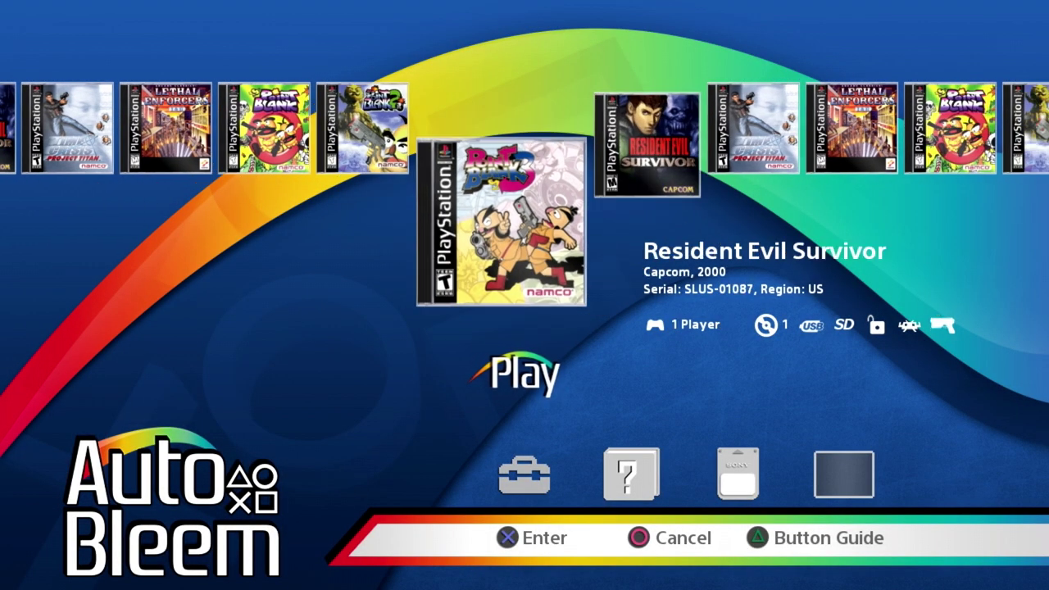
key("Right")
key("Right")
key("Right")
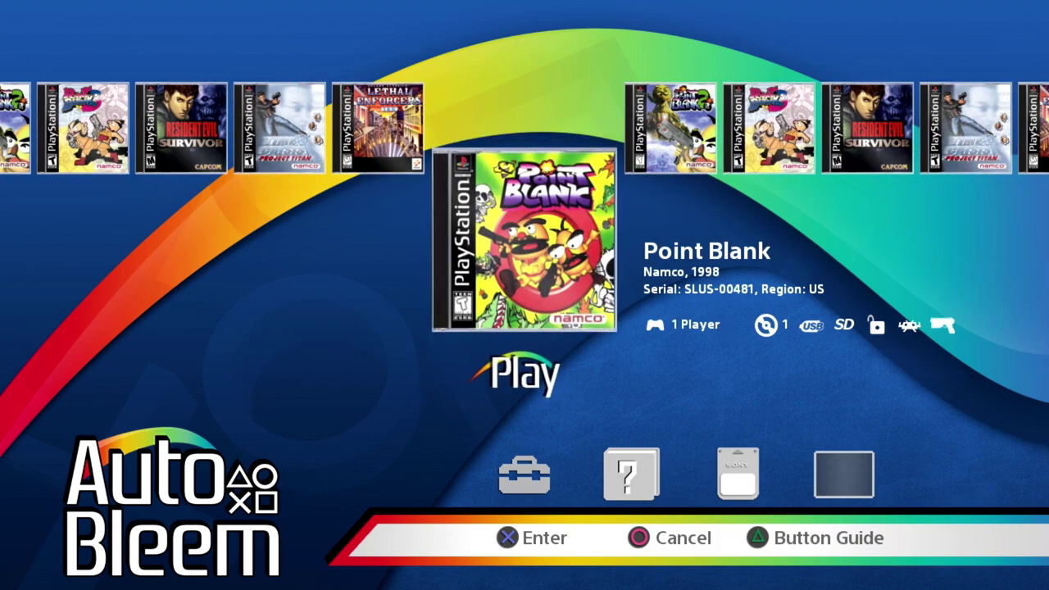
key("Right")
key("Right")
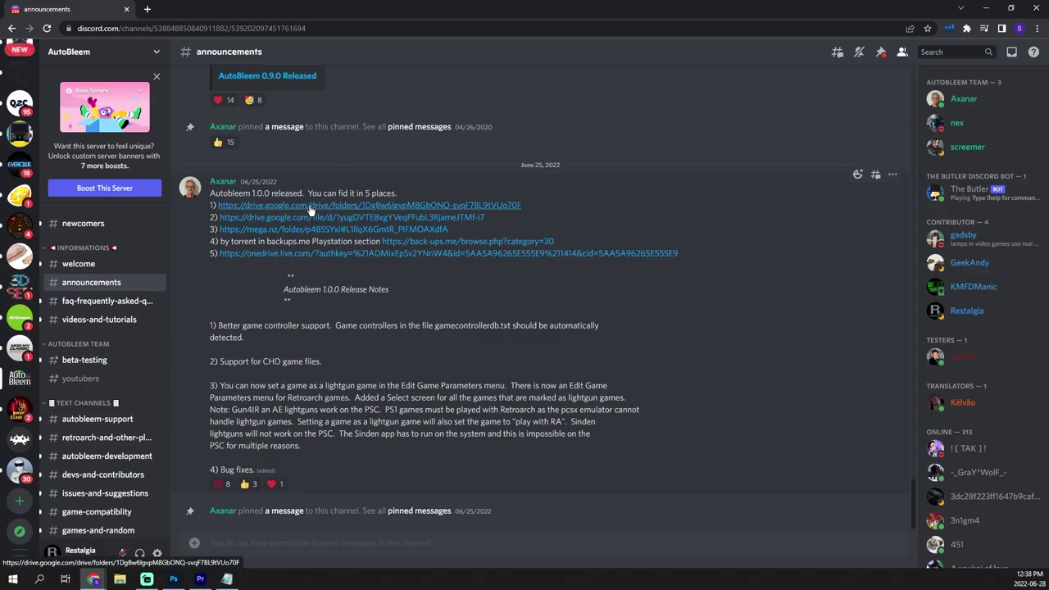
Open the first Google Drive link in the Autobleem 1.0.0 announcement and view the file options for Autobleem 1.0.0.zip
left_click(312, 210)
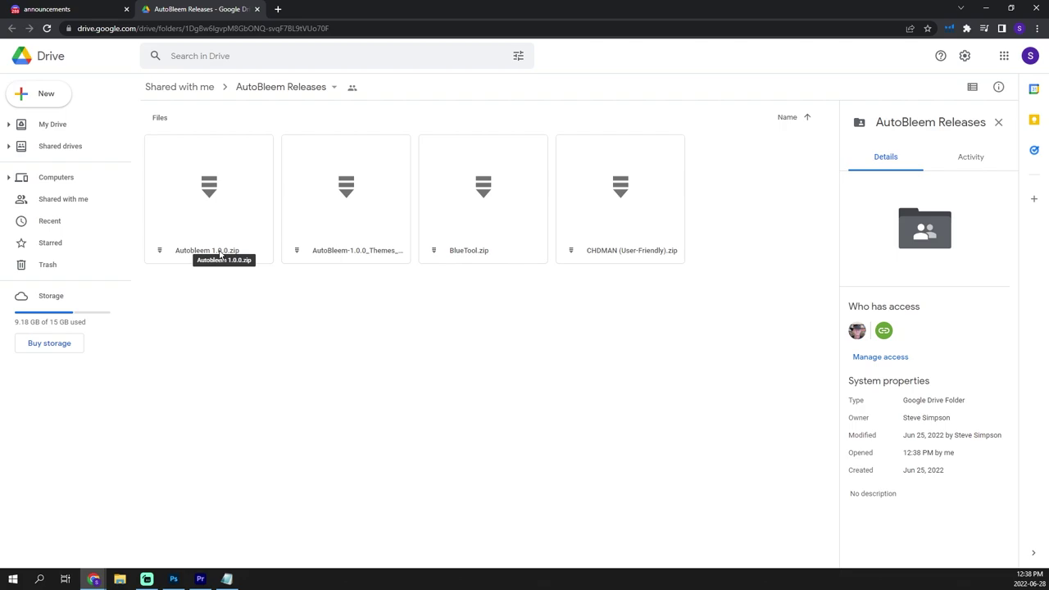
right_click(236, 217)
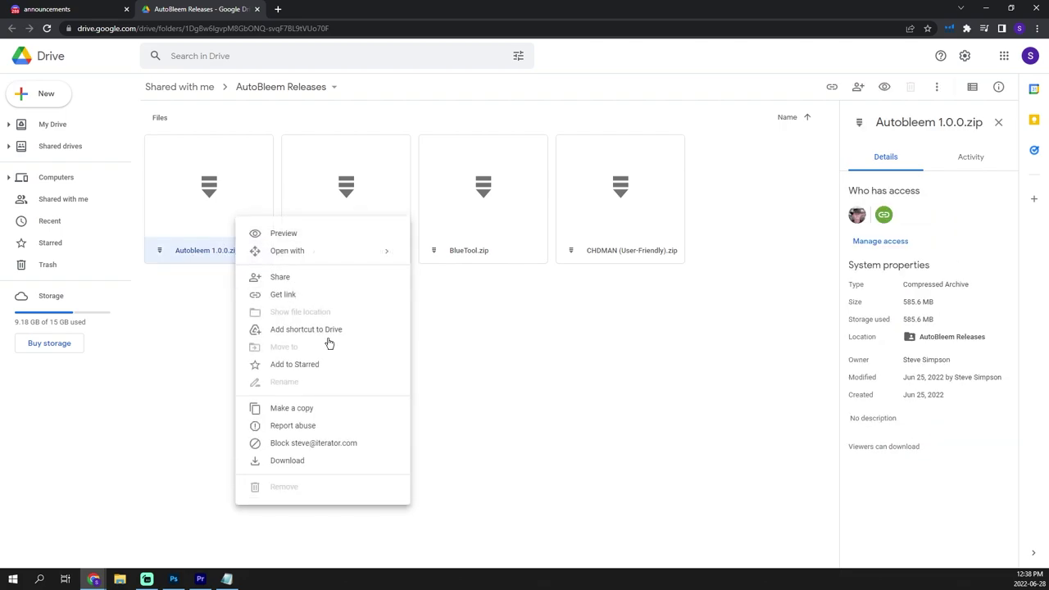
left_click(578, 420)
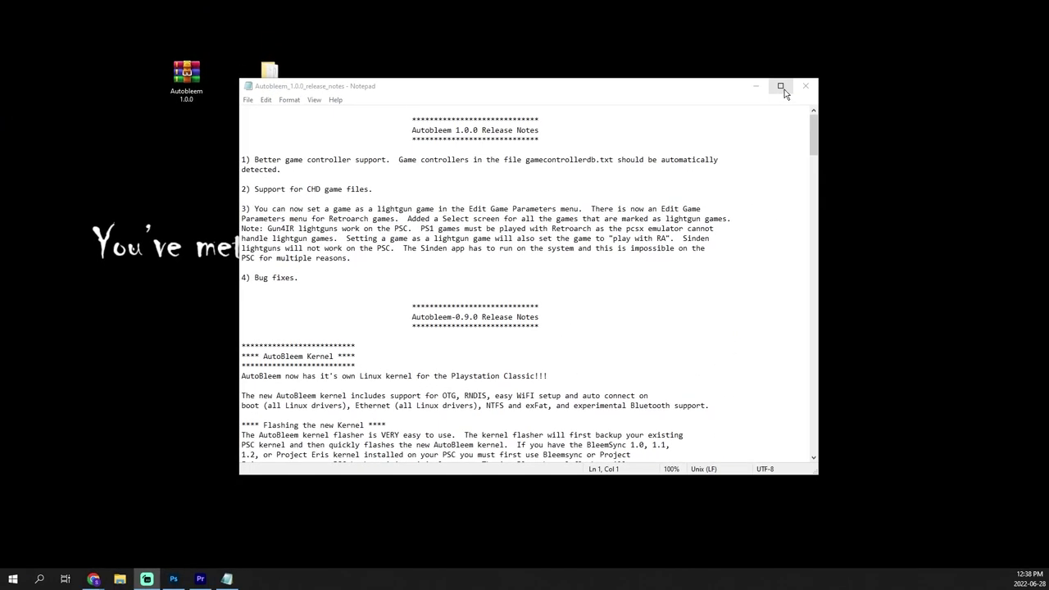
Minimize the release notes, check the archive's extraction options, and open the extracted Autobleem 1.0.0 folder on the desktop
left_click(761, 85)
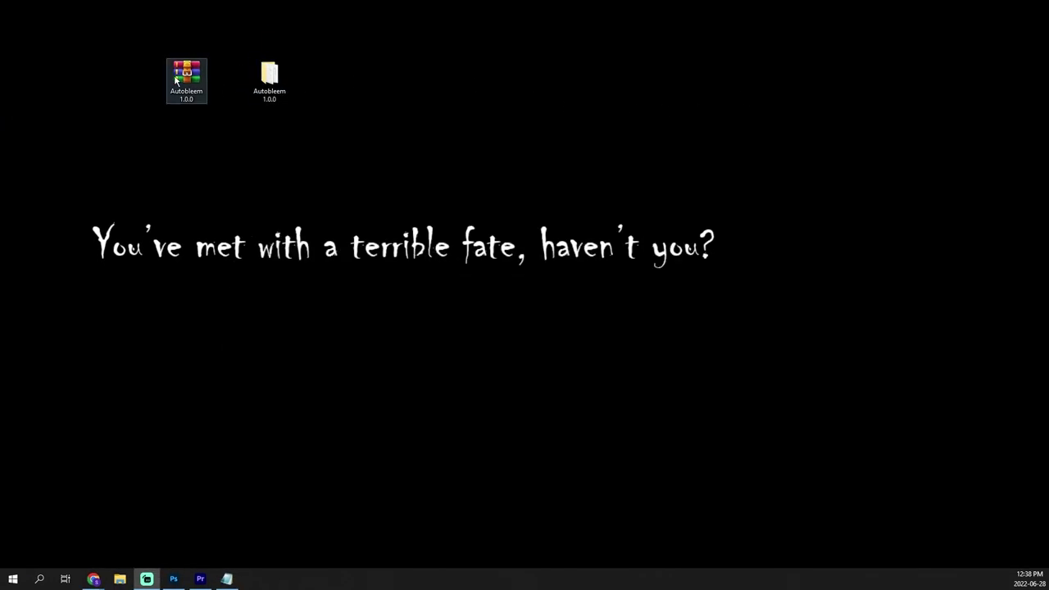
left_click(177, 80)
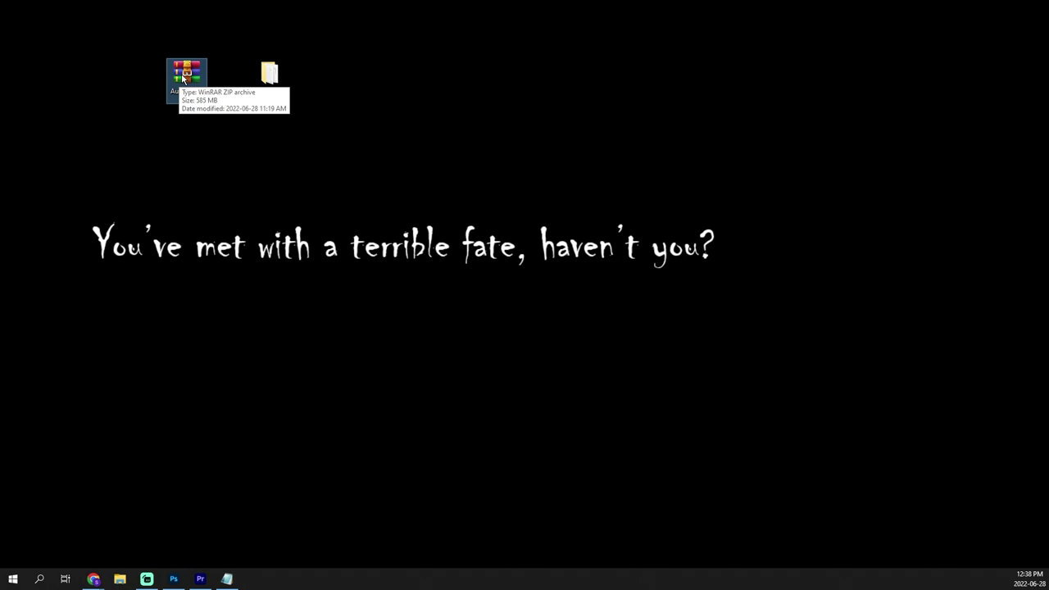
right_click(186, 76)
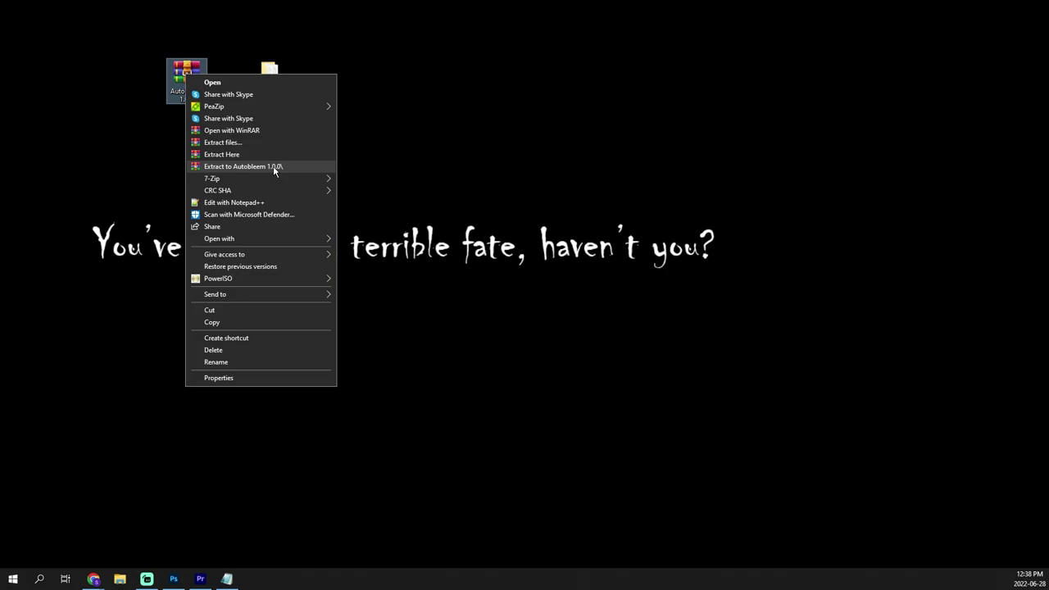
left_click(421, 139)
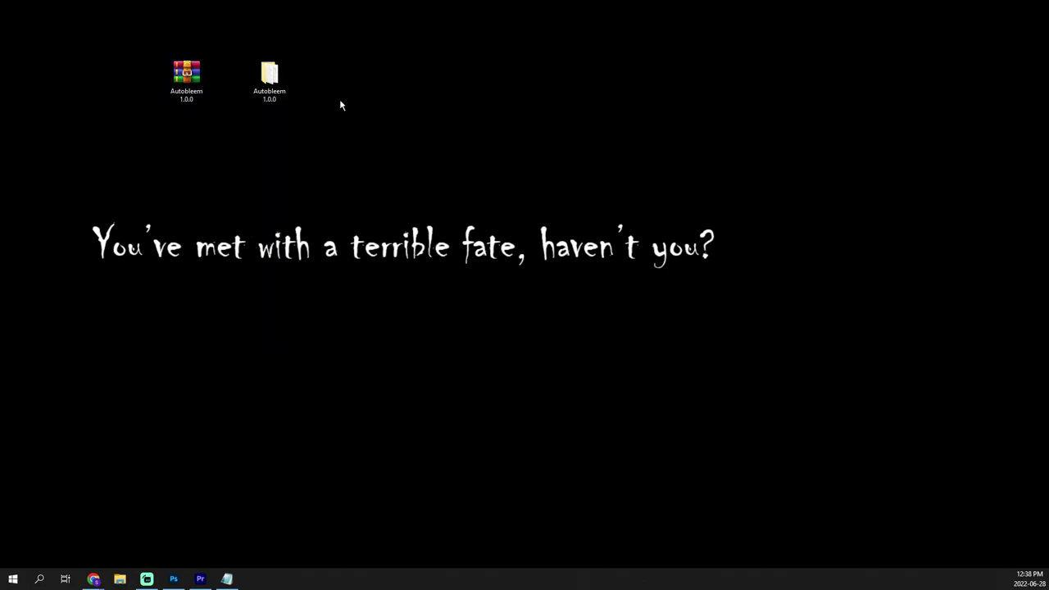
double_click(273, 89)
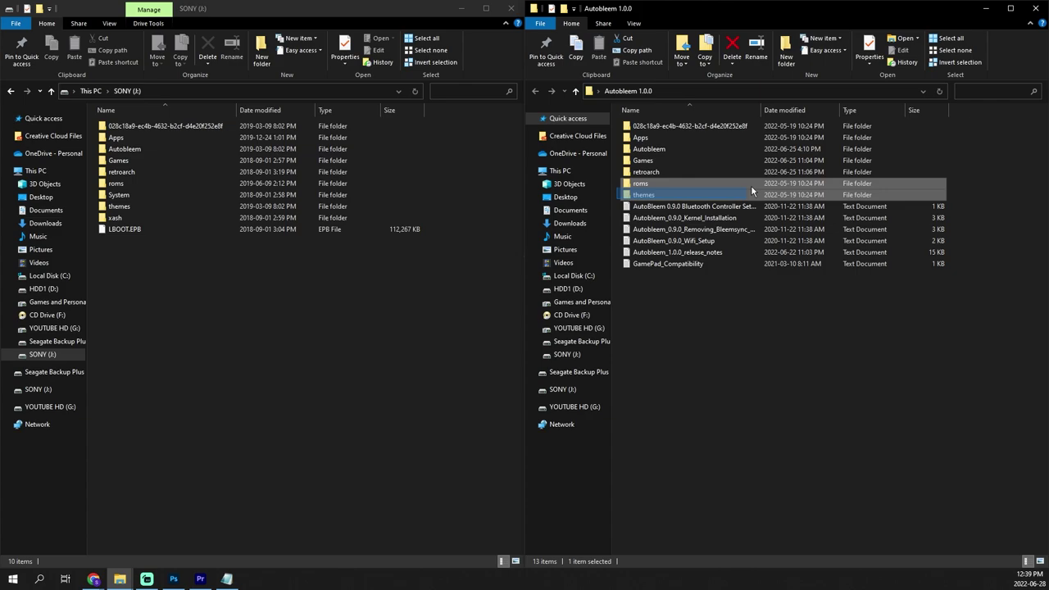
Copy the seven folders from Autobleem 1.0.0 to the SONY (J:) drive and open the drive's Games folder
left_click_drag(751, 187, 771, 106)
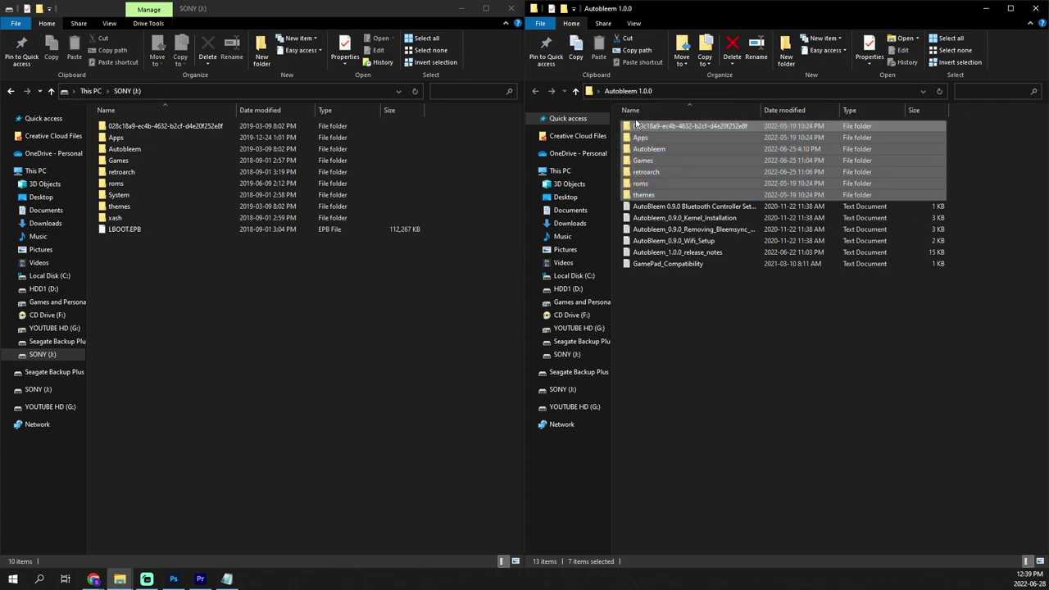
left_click_drag(710, 162, 252, 349)
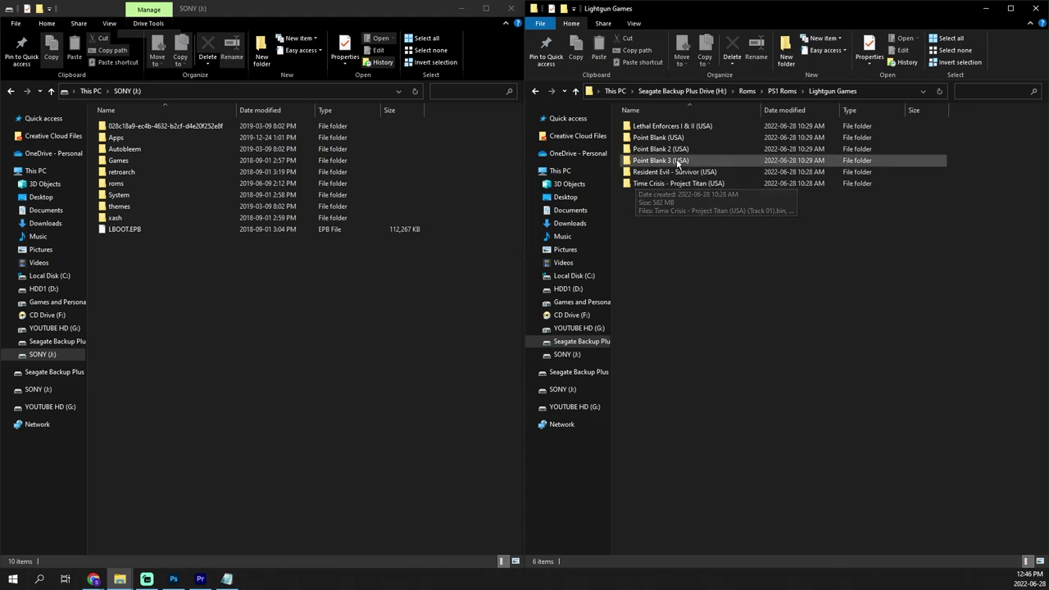
double_click(162, 160)
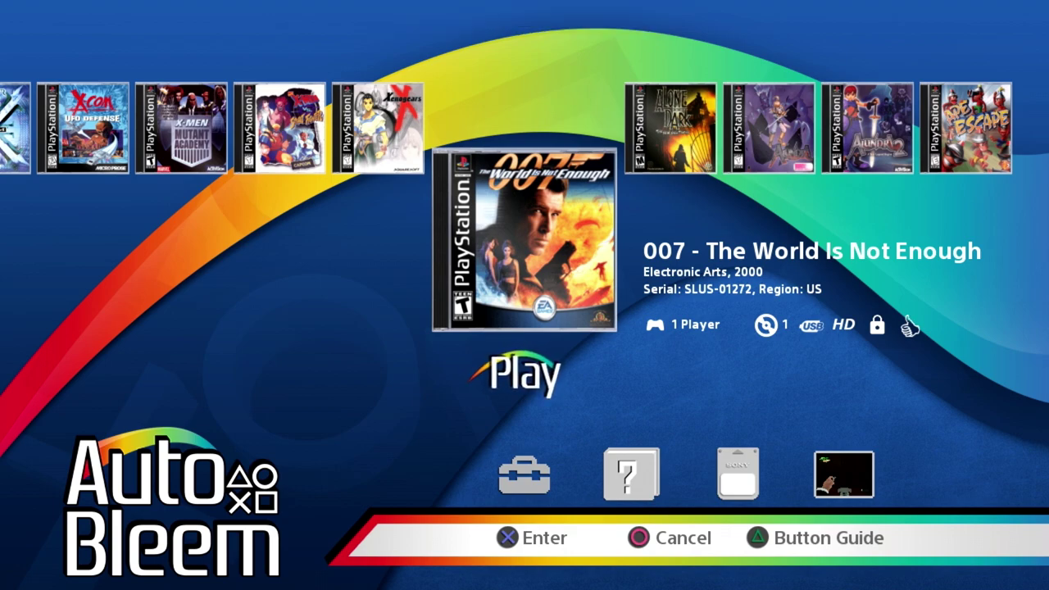
Look through the Retroarch Nintendo Entertainment System and Apps game sets, and return to the PlayStation games
key("Page_Down")
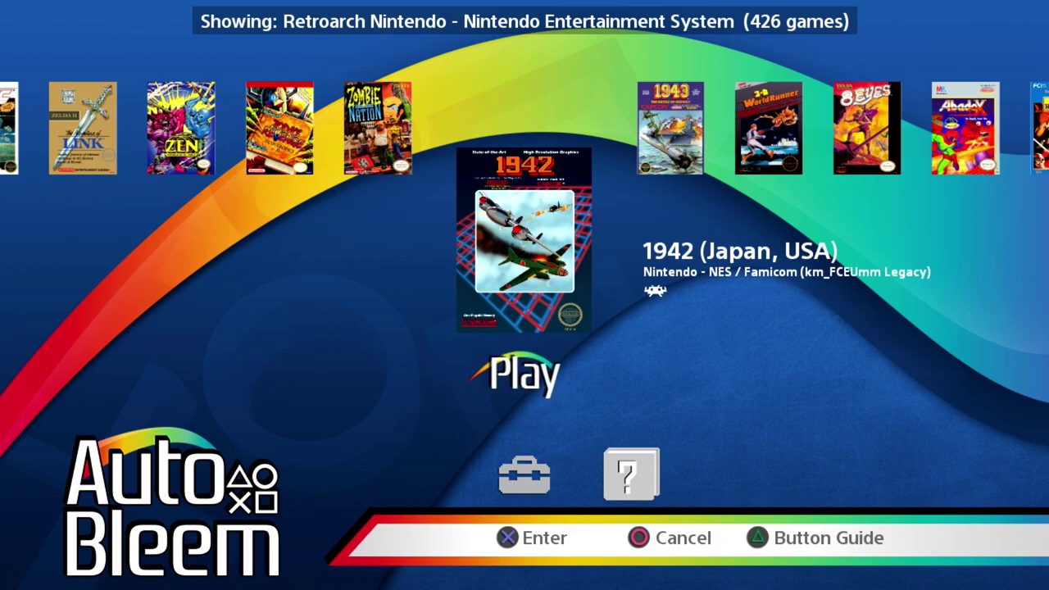
key("Right")
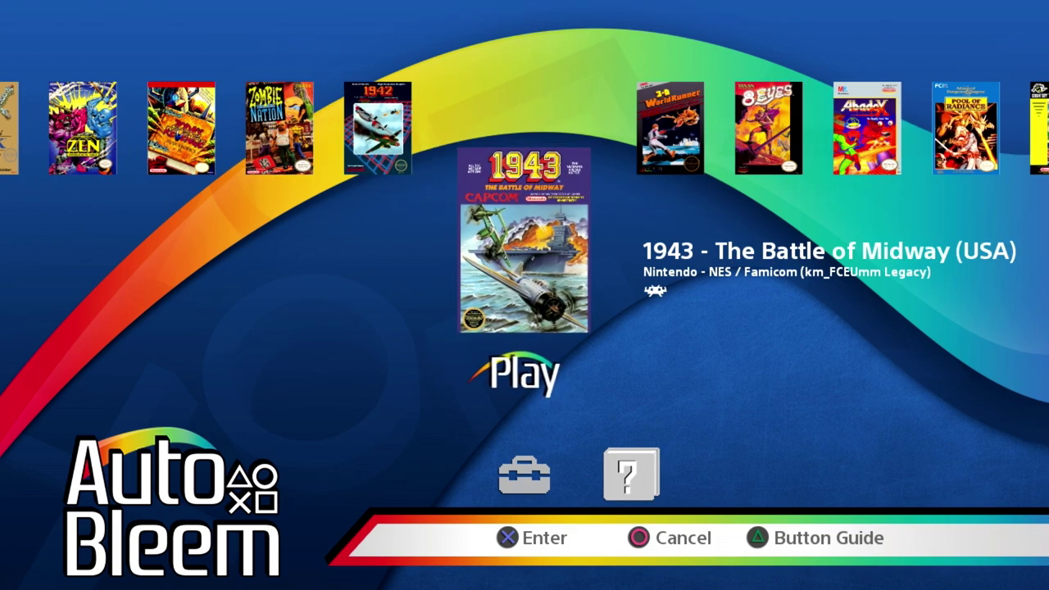
key("Left")
key("Left")
key("Right")
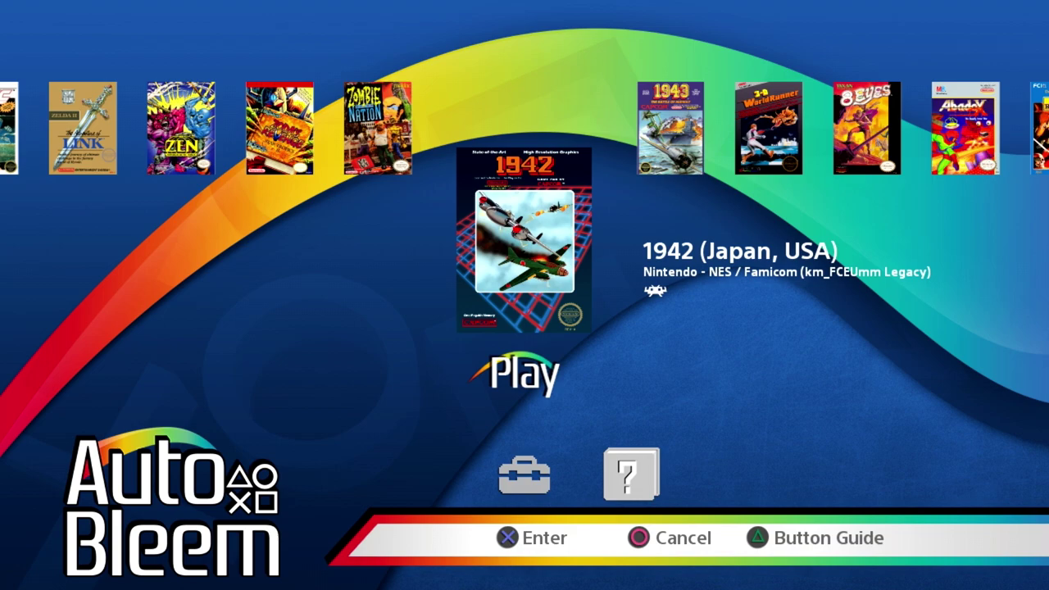
key("Page_Down")
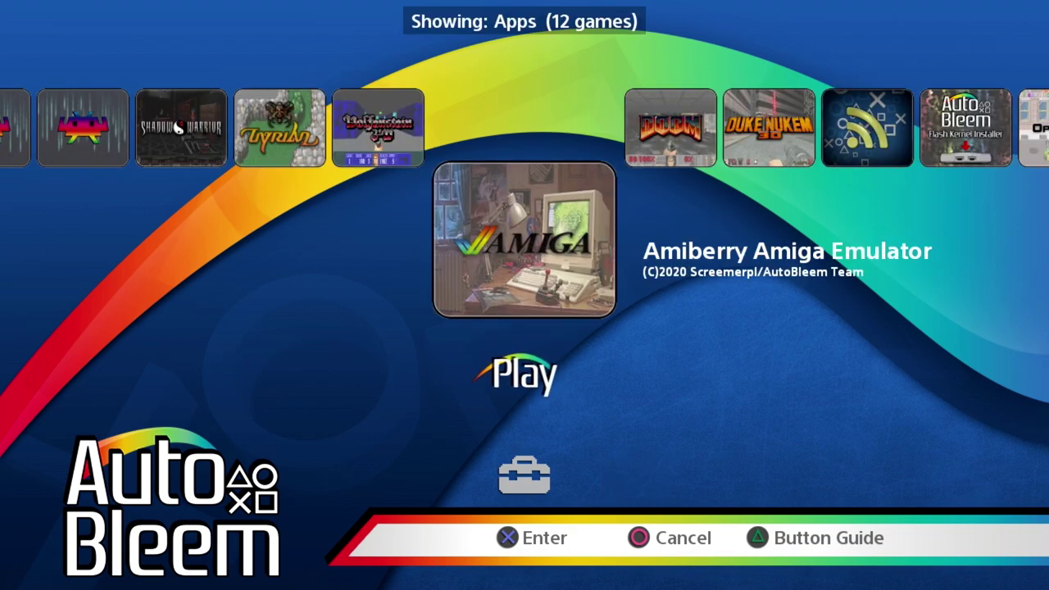
key("Page_Down")
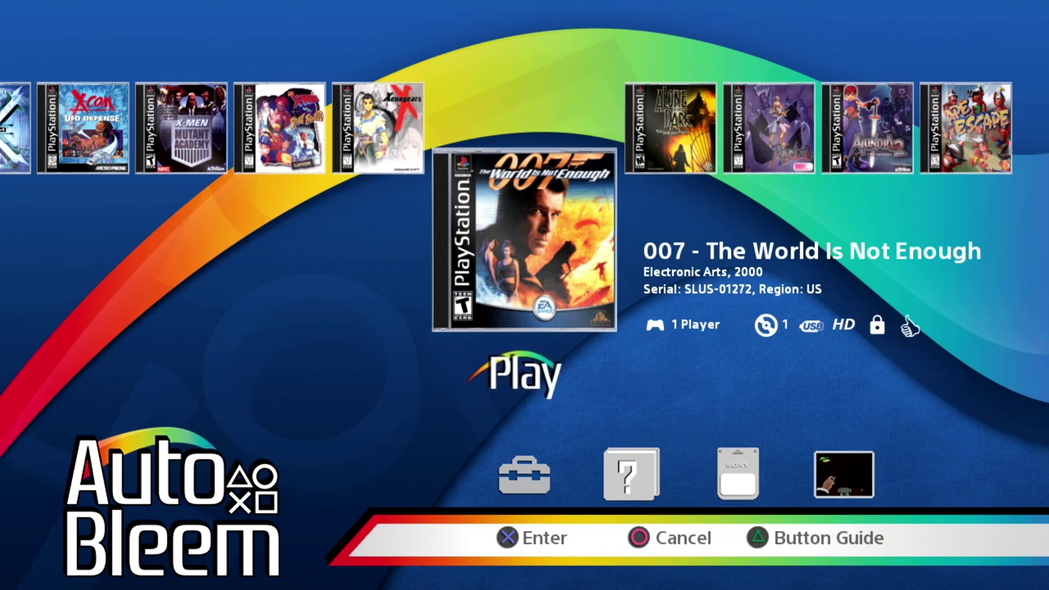
Find Lethal Enforcers I & II among the PlayStation games and open its game parameters for editing
key("Right")
key("Right")
key("Right")
key("Right")
key("Right")
key("Right")
key("Right")
key("Right")
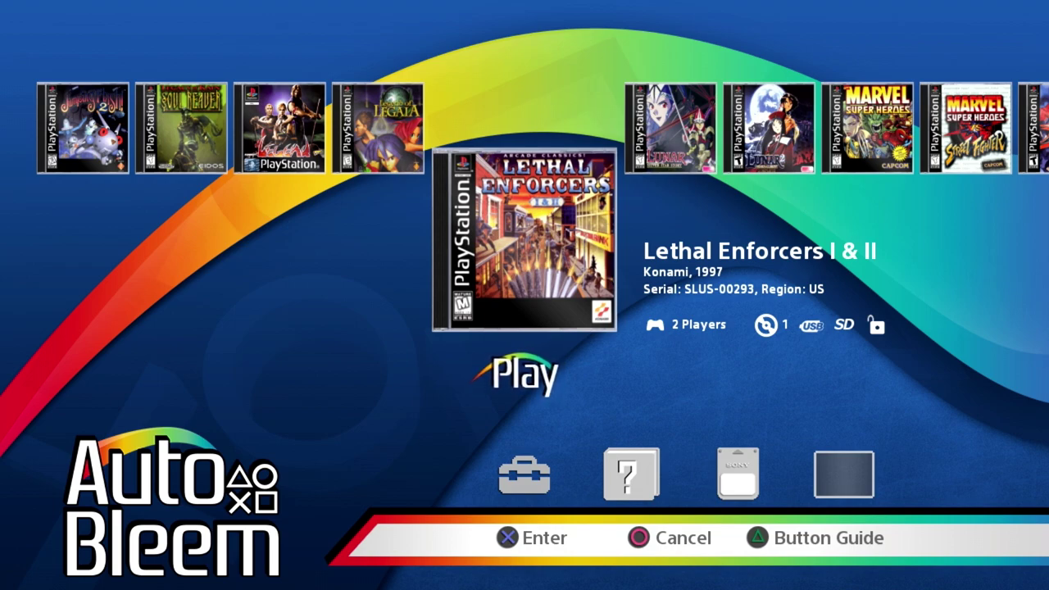
key("Down")
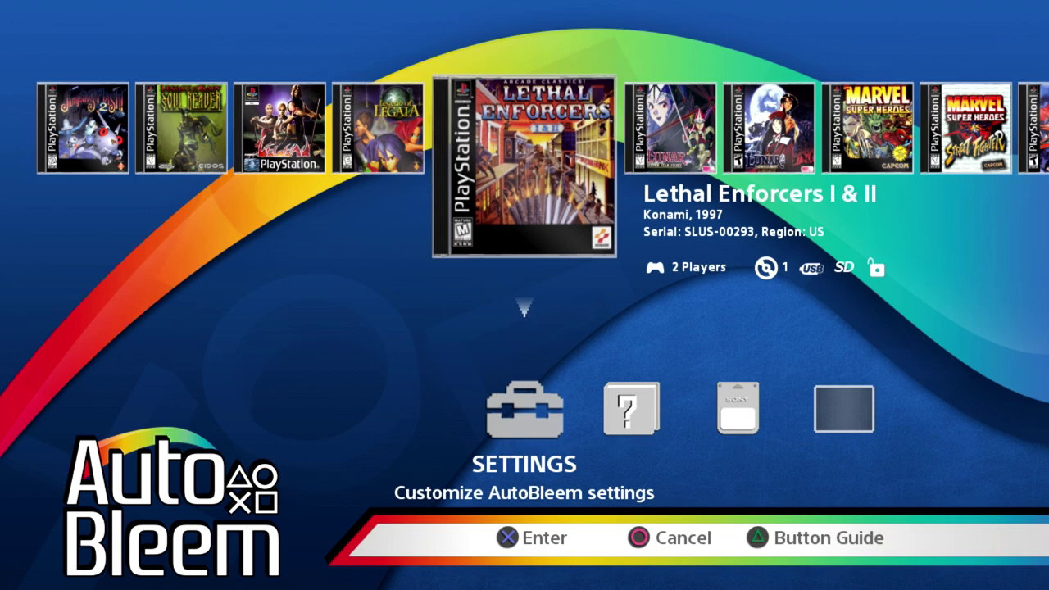
key("Right")
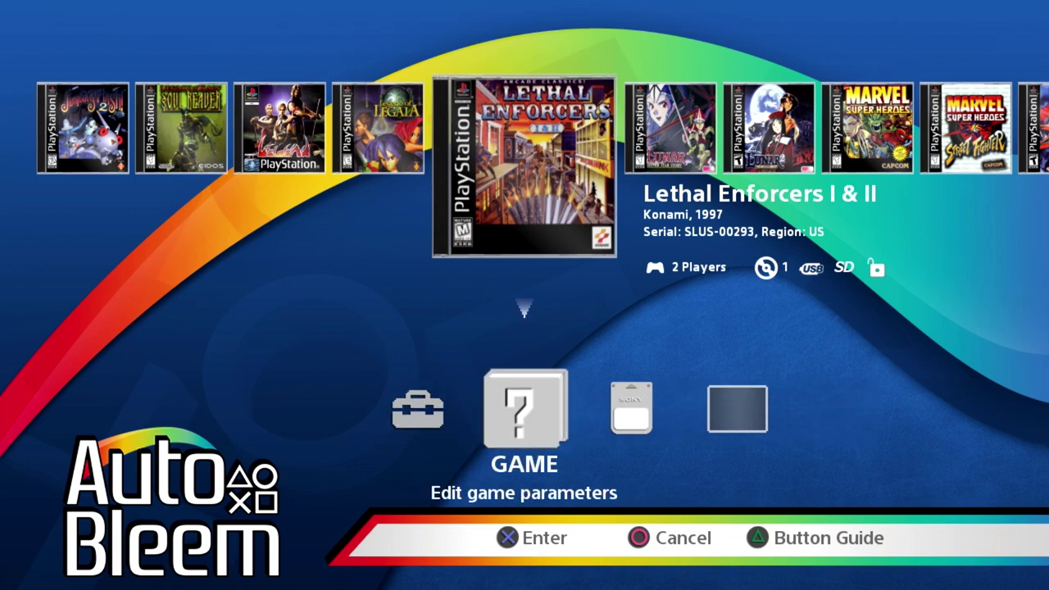
key("Return")
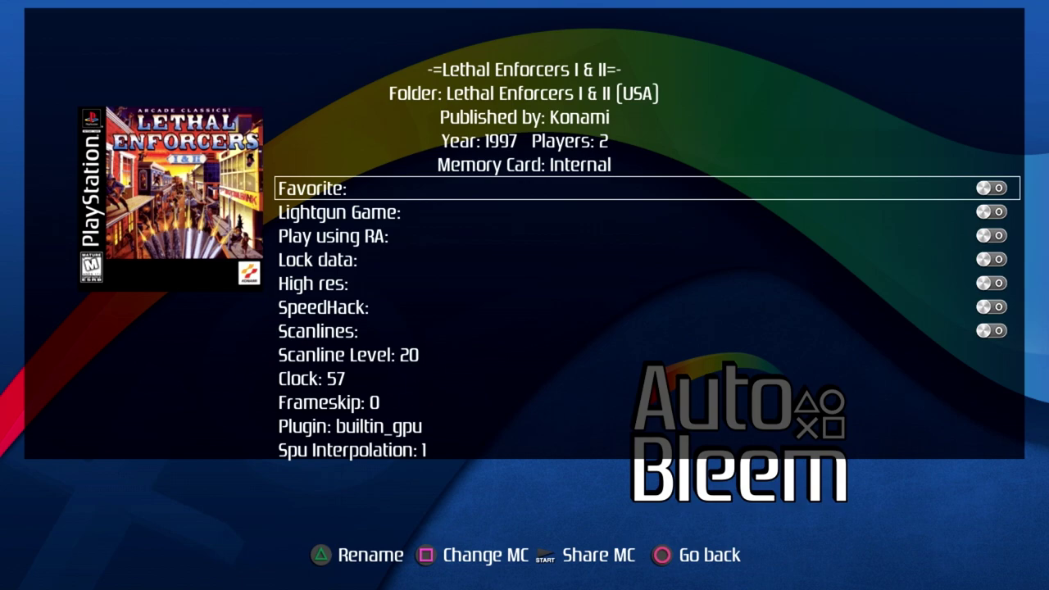
Mark Lethal Enforcers I & II as a lightgun game and return to the game carousel
key("Down")
key("Down")
key("Up")
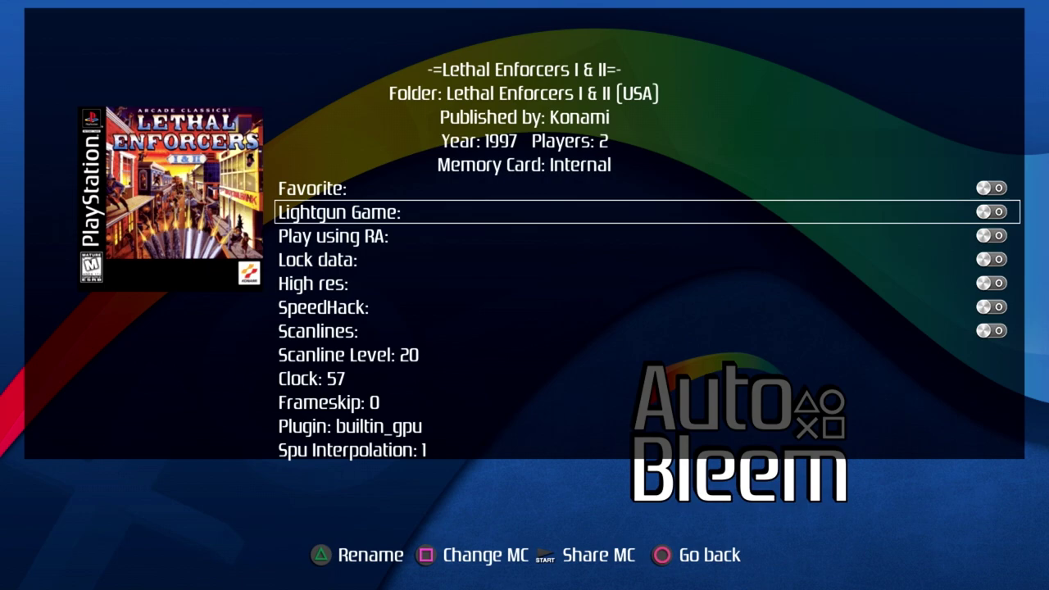
key("Return")
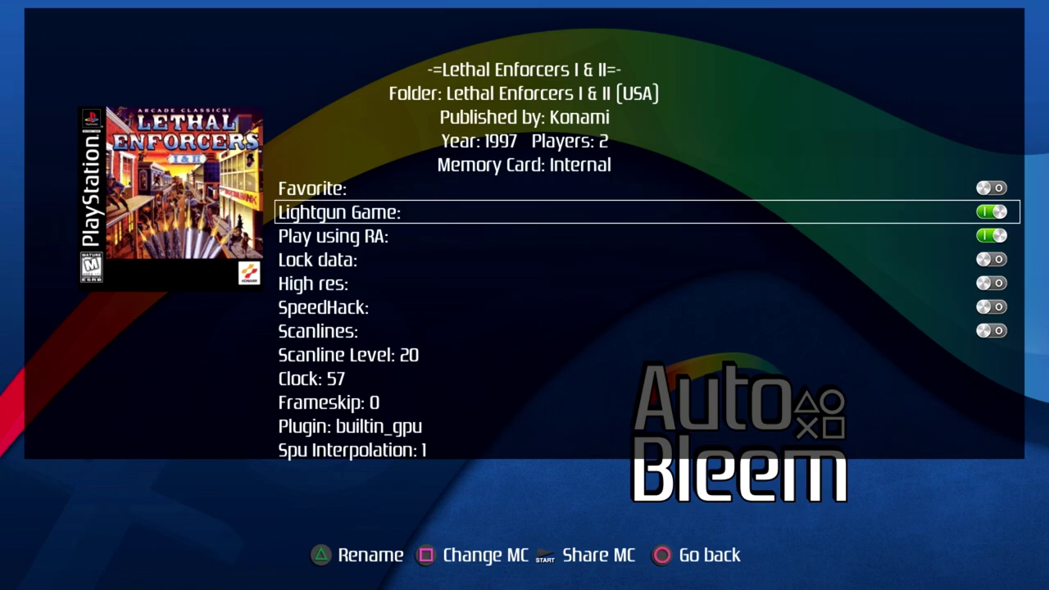
key("Escape")
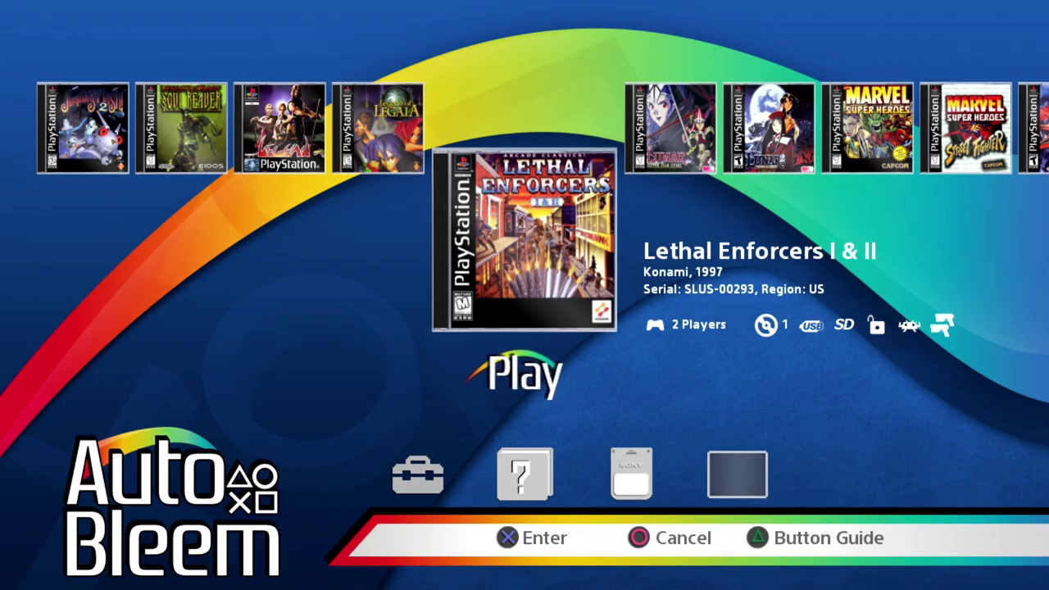
Mark Time Crisis - Project Titan as a lightgun game in its game parameters
key("Right")
key("Right")
key("Right")
key("Right")
key("Return")
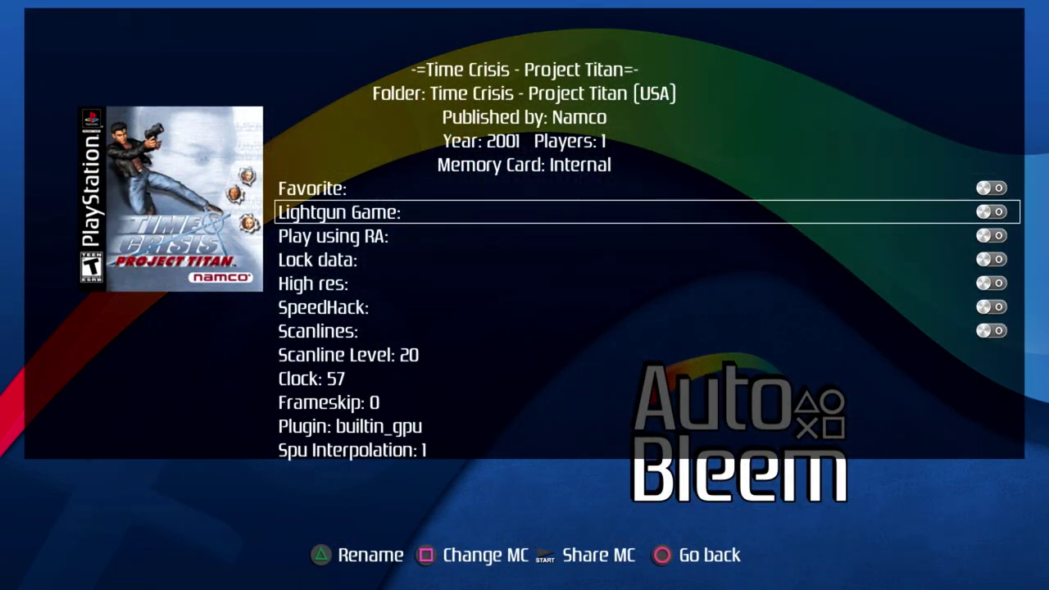
key("Right")
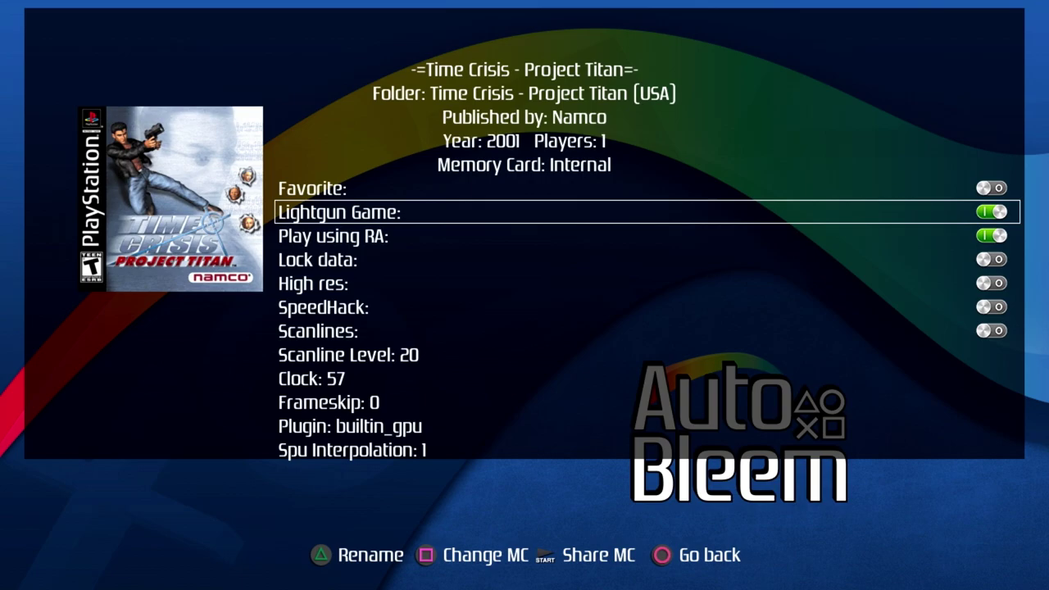
key("Escape")
Browse the PlayStation games from Time Crisis - Project Titan onward and stop at Tomba!
key("Right")
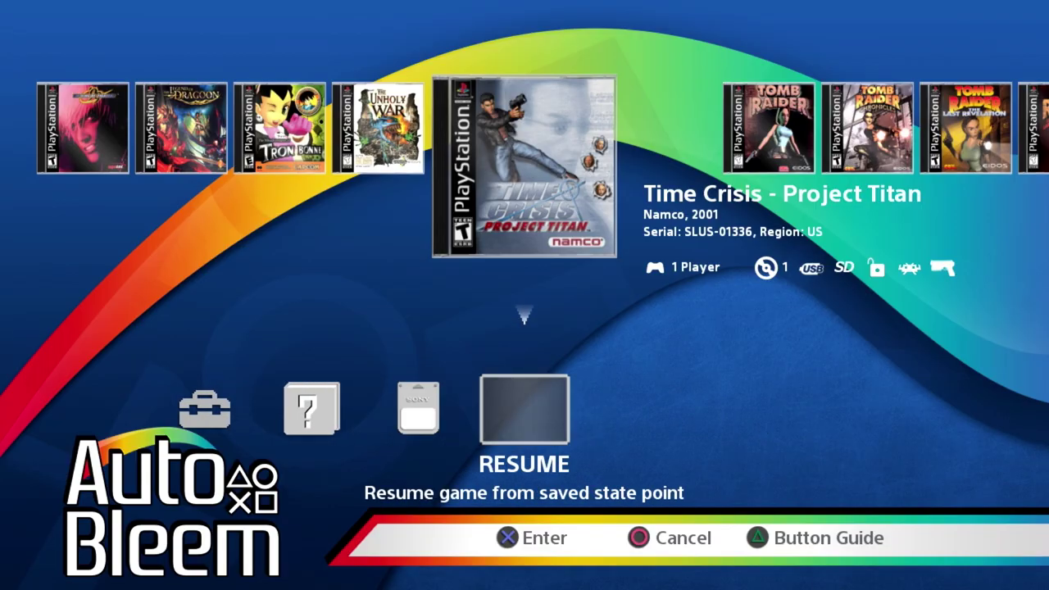
key("Up")
key("Right")
key("Right")
key("Right")
key("Right")
key("Right")
key("Right")
key("Right")
key("Right")
key("Right")
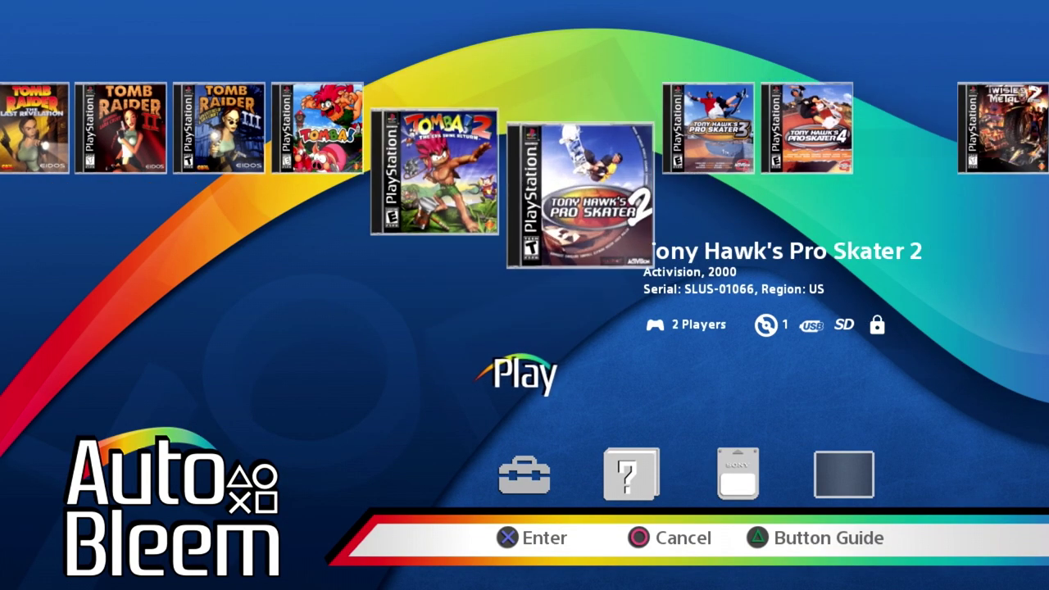
key("Left")
key("Left")
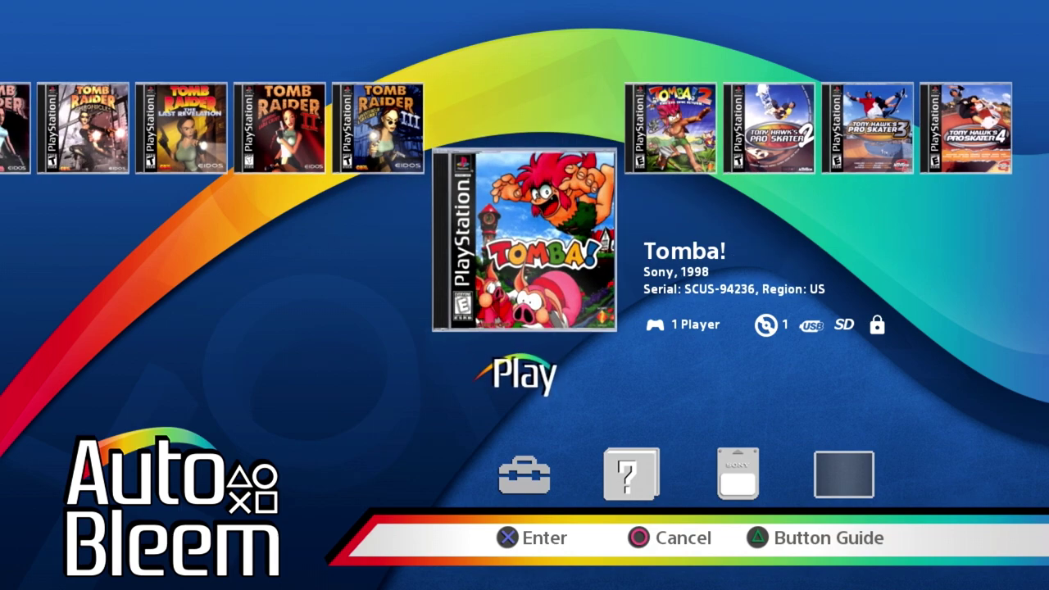
Switch to the lightgun games set and browse its titles from Lethal Enforcers I & II to Point Blank 2
key("Page_Down")
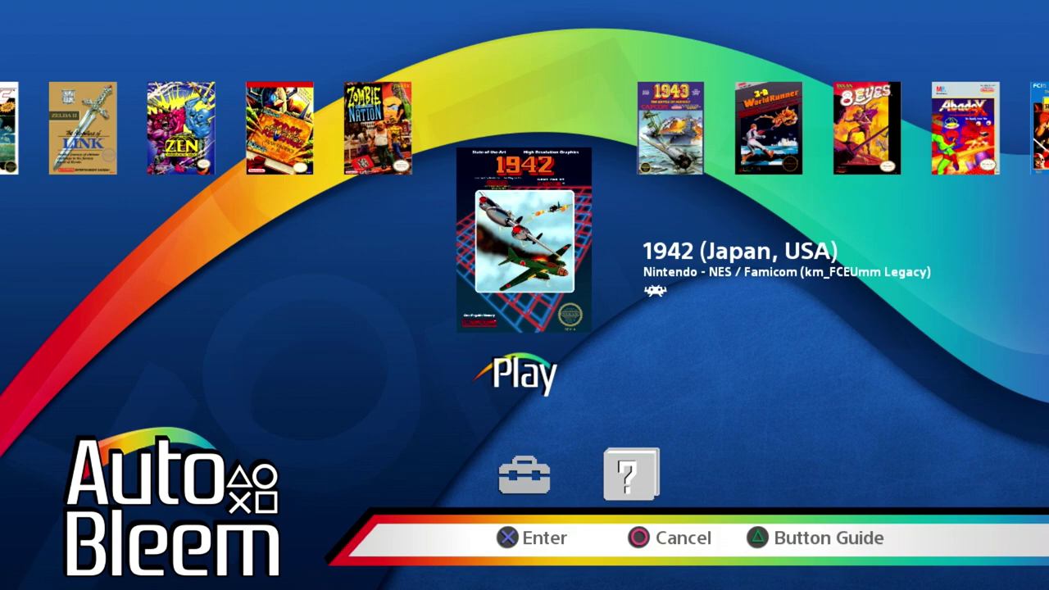
key("Page_Down")
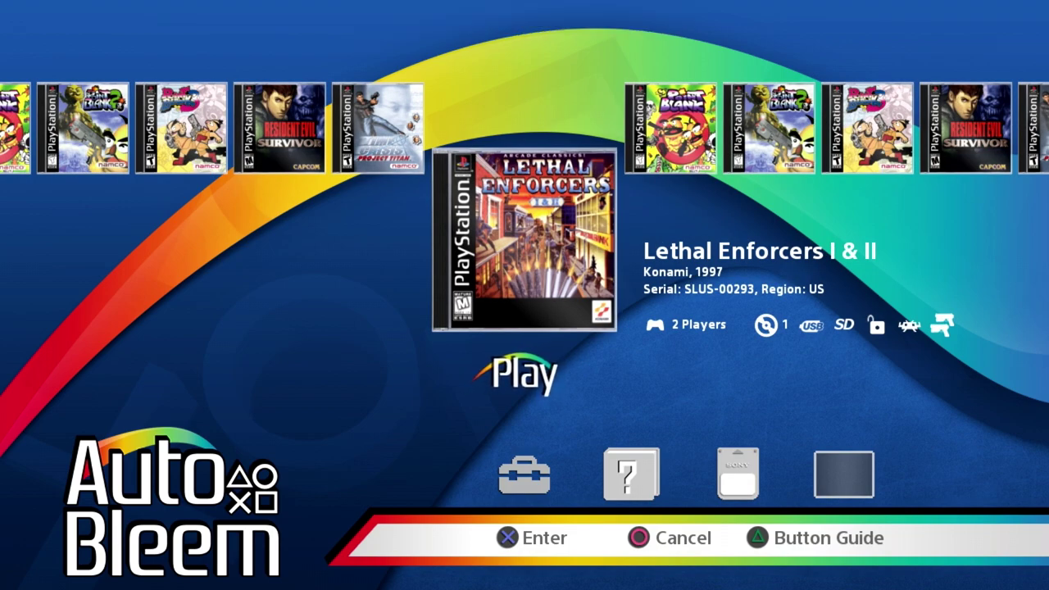
key("Right")
key("Right")
key("Right")
key("Right")
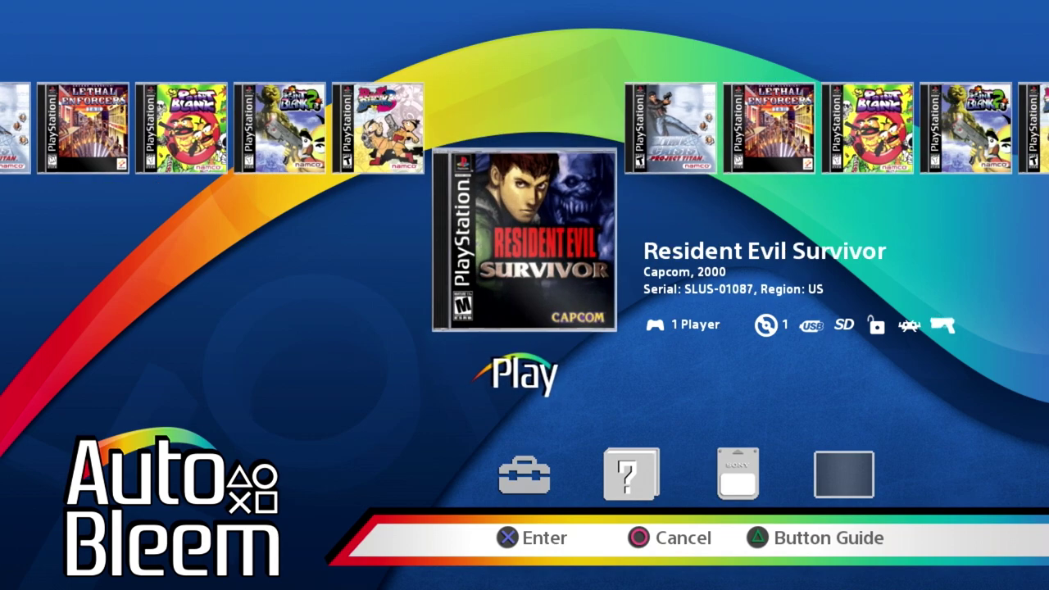
key("Right")
key("Right")
key("Right")
key("Right")
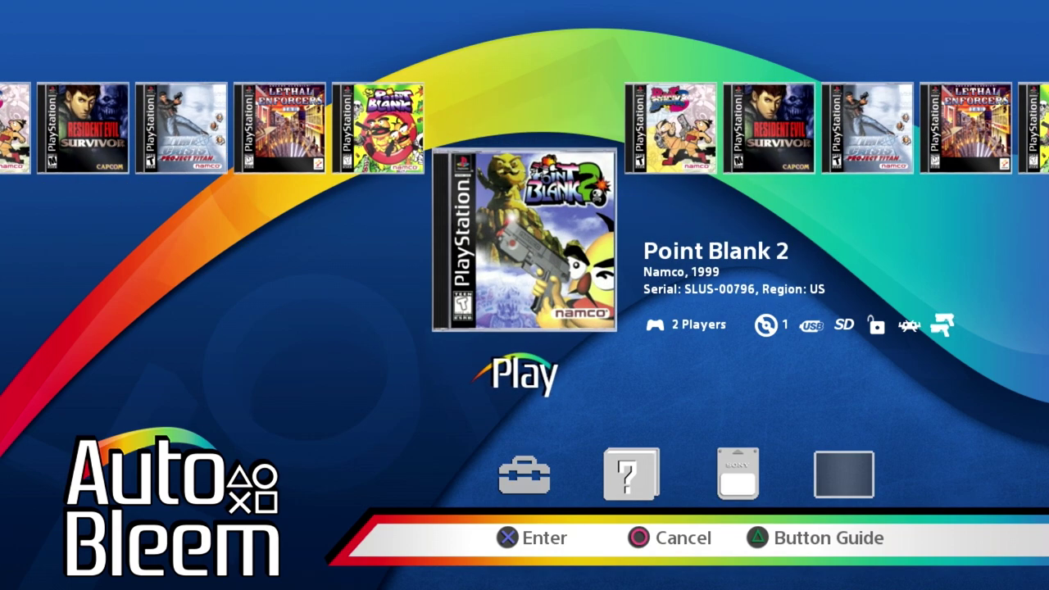
Move on to Point Blank 3 and open the core options for the running game
key("Right")
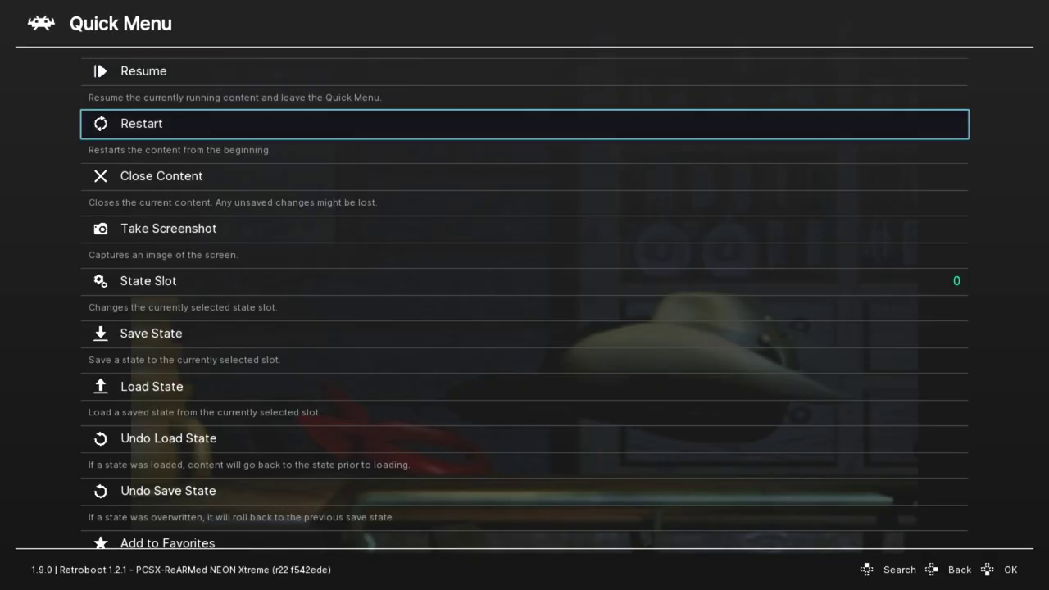
key("Down")
key("Down")
key("Down")
key("Down")
key("Down")
key("Down")
key("Down")
key("Down")
key("Down")
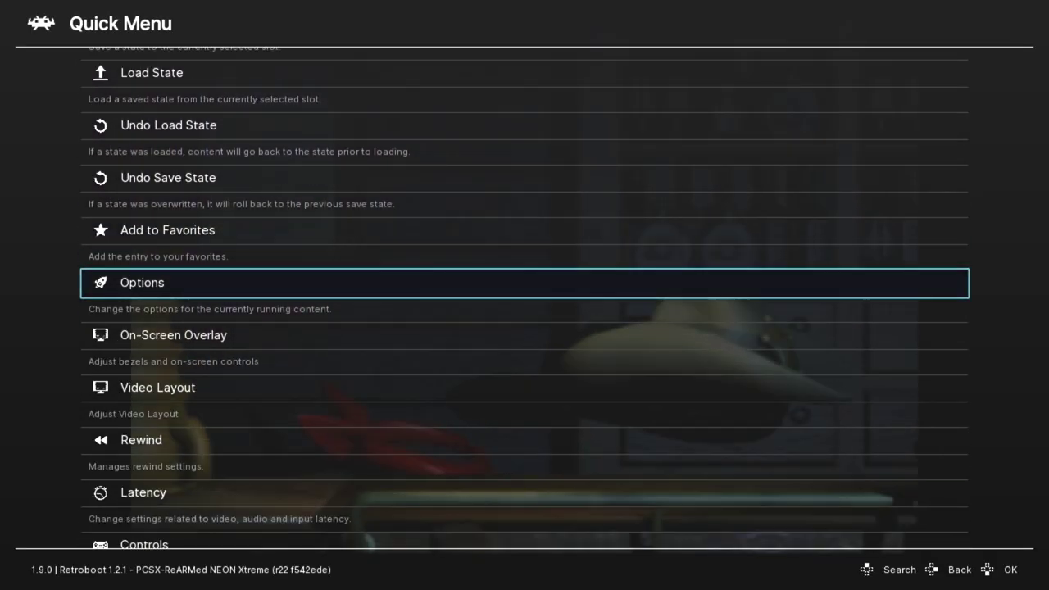
key("Return")
Set Pad 1 Type to guncon in the core options for Point Blank 3
key("Down")
key("Down")
key("Down")
key("Down")
key("Down")
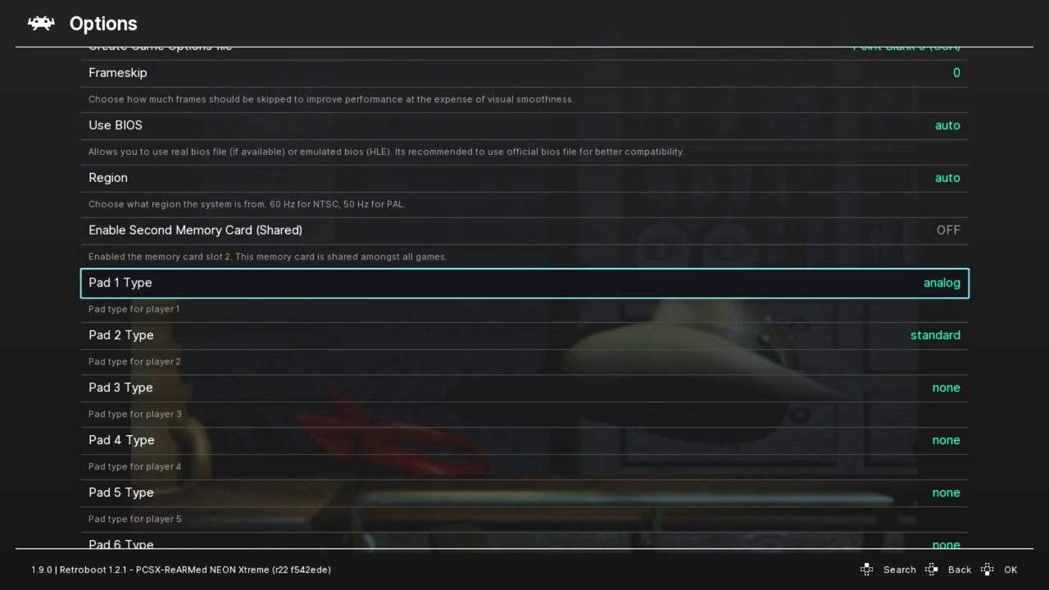
key("Left")
key("Return")
key("Down")
key("Down")
key("Down")
key("Down")
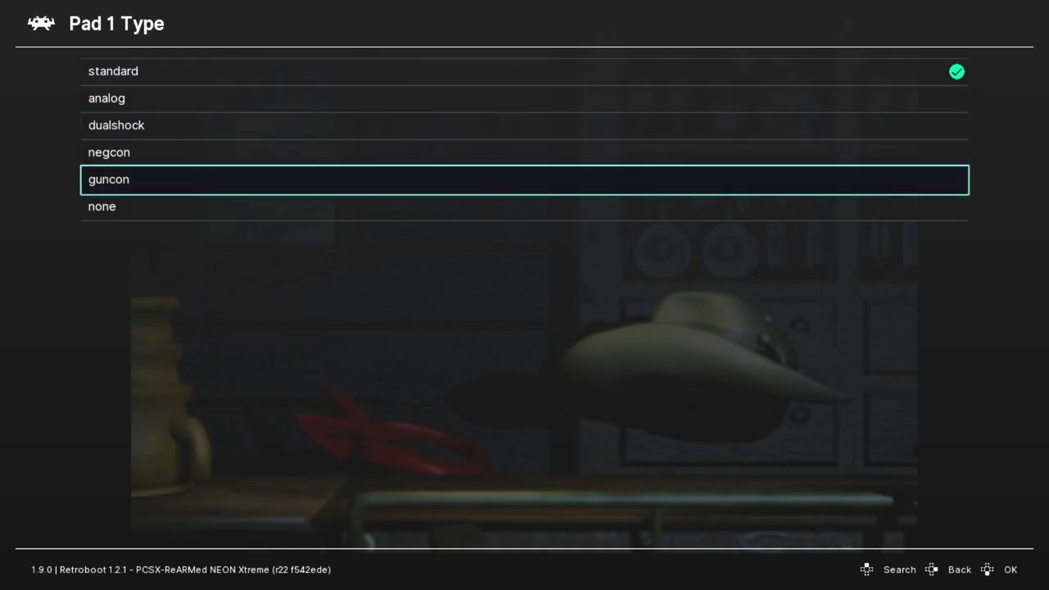
key("Return")
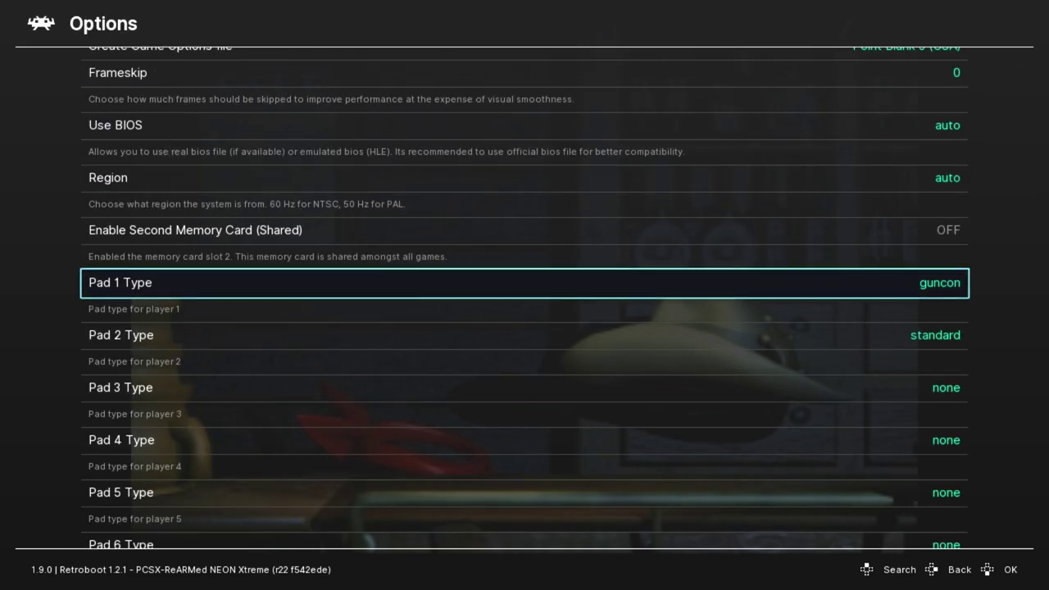
Leave the core options and resume the running Point Blank 3 game
key("BackSpace")
key("BackSpace")
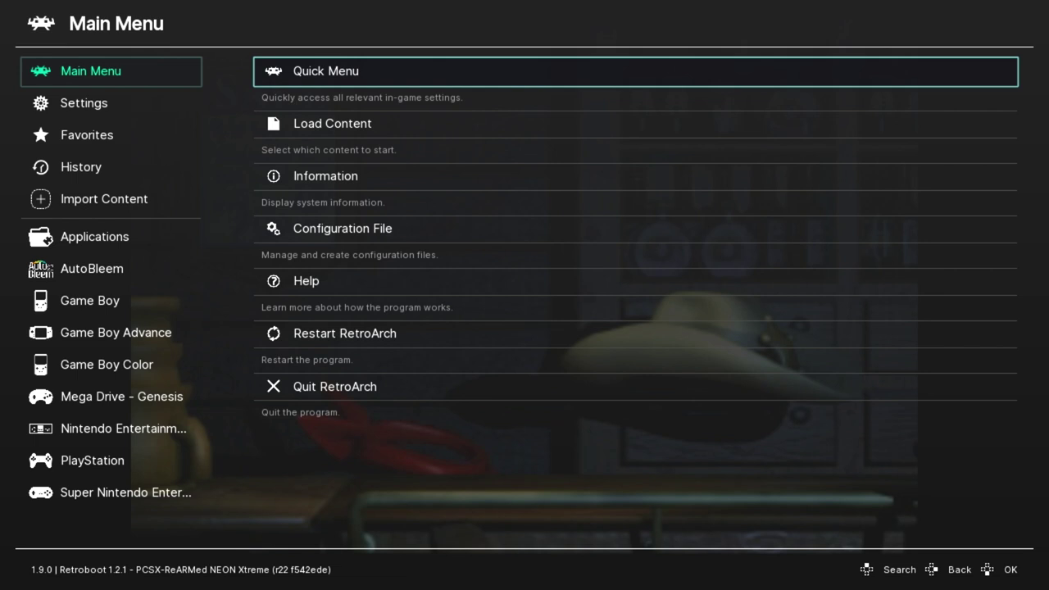
key("Right")
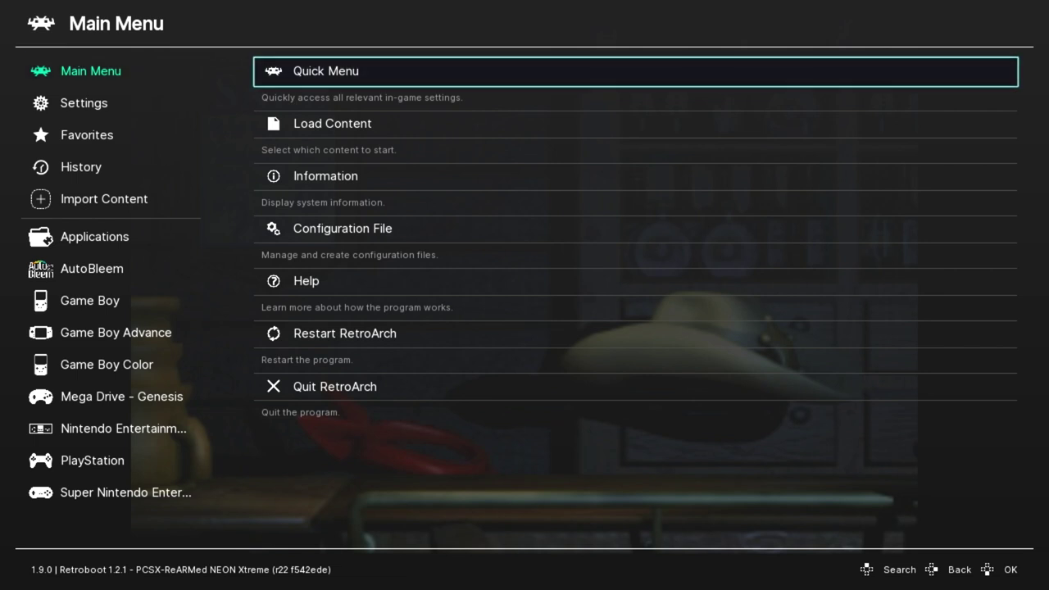
key("Return")
key("Return")
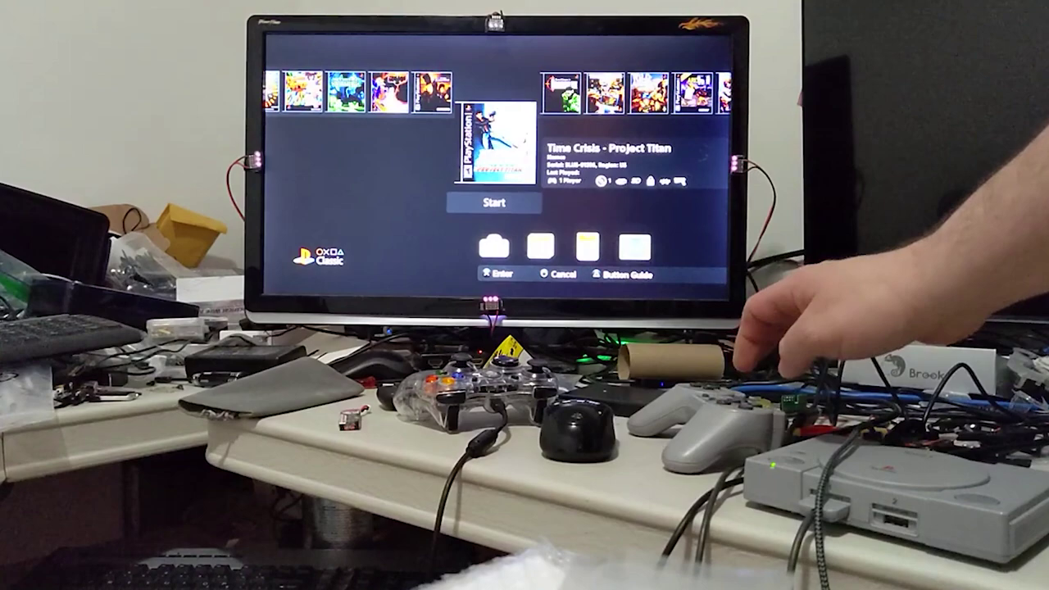
Launch Time Crisis - Project Titan from the game carousel
key("Return")
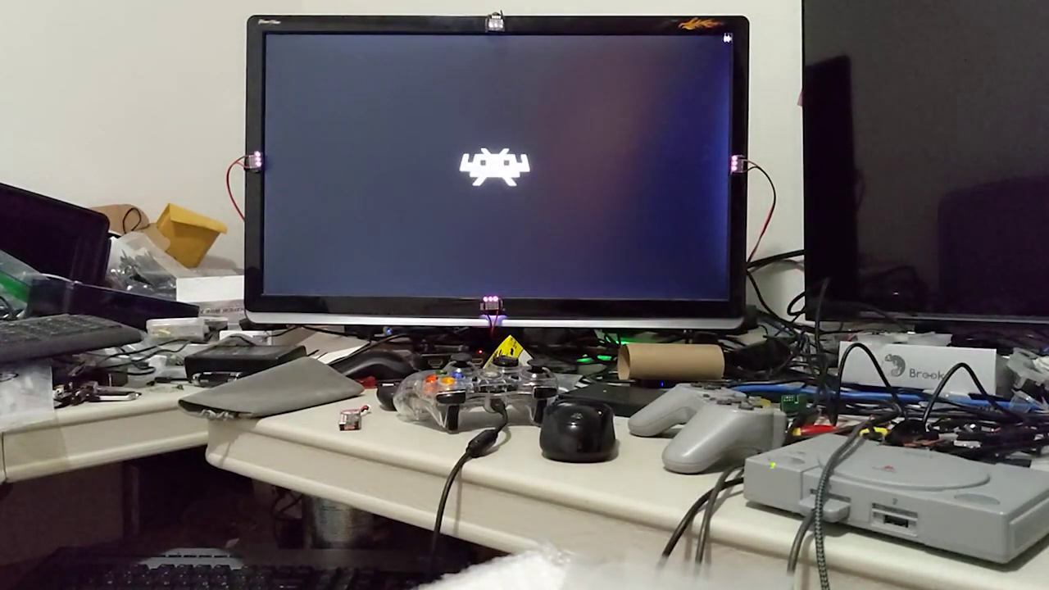